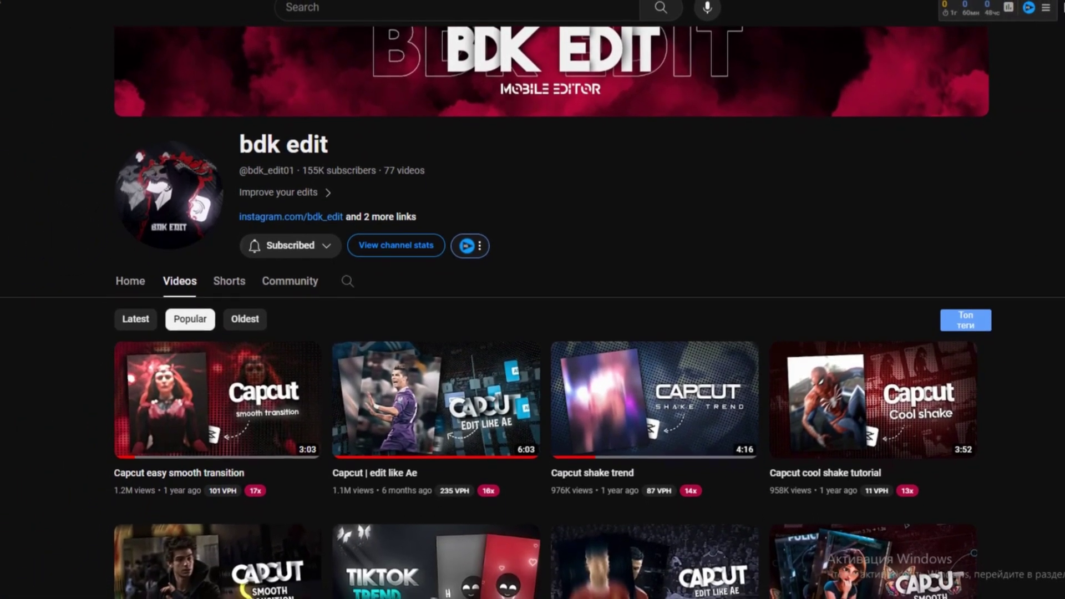
Scroll through the 14-second timeline of short speed-ramped clips over the music track.
scroll(532, 333, down, 2)
scroll(532, 333, down, 3)
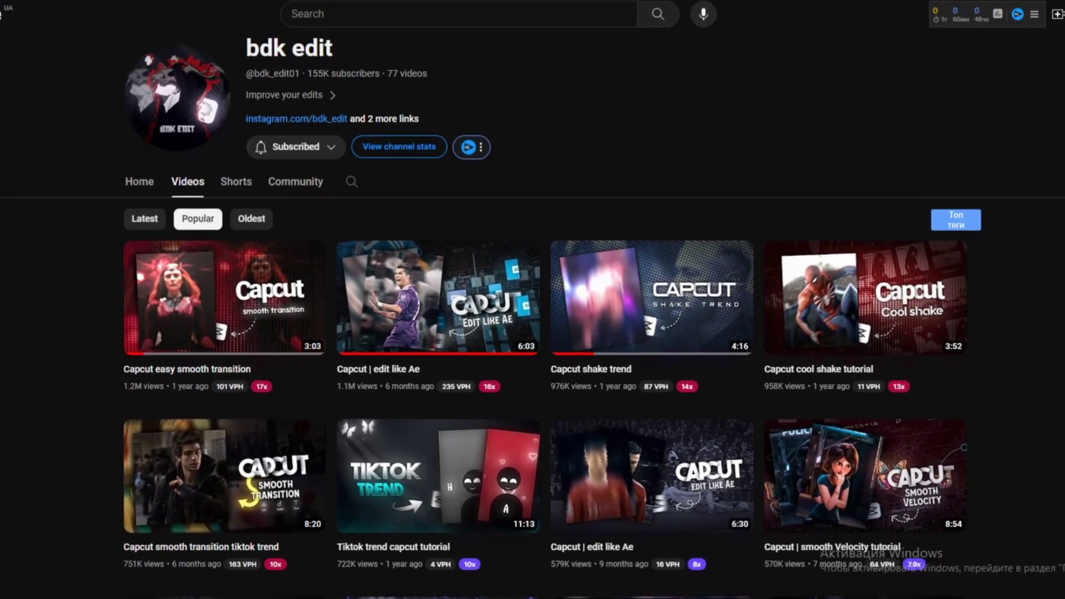
scroll(533, 333, down, 3)
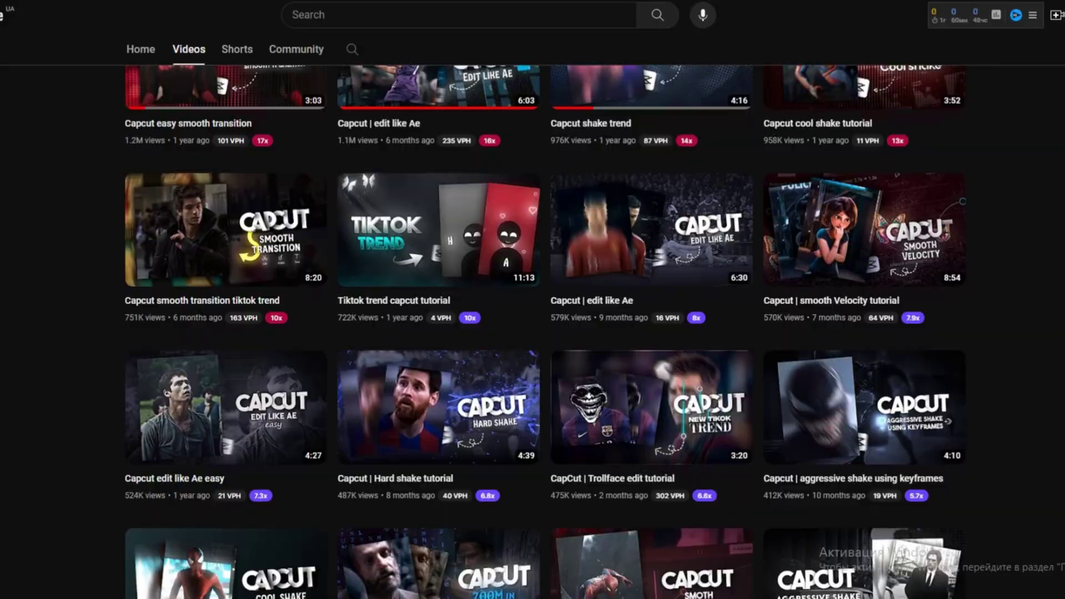
scroll(532, 333, down, 1)
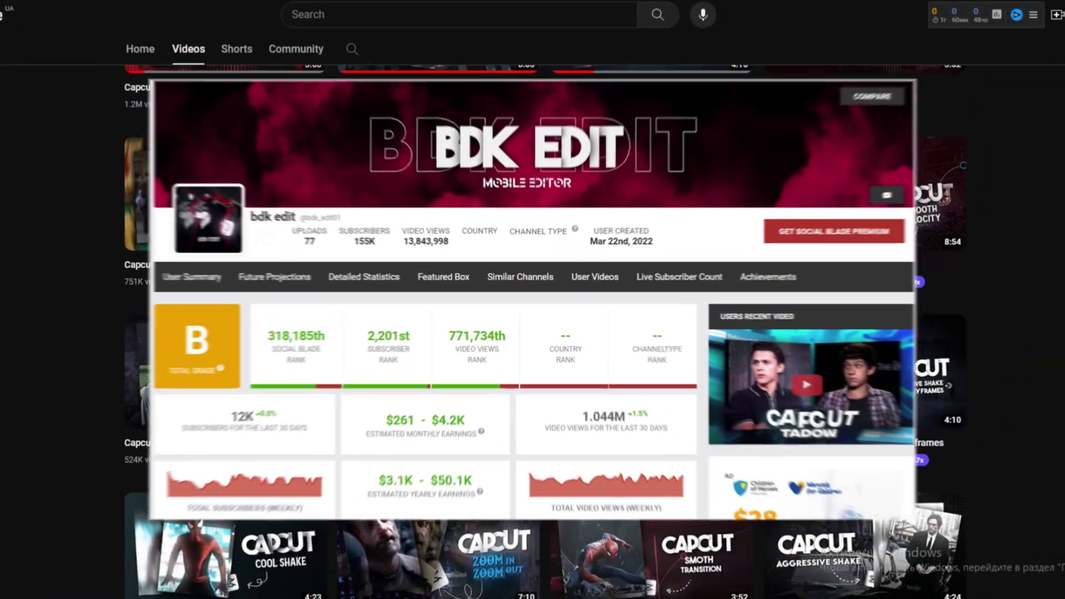
scroll(532, 332, down, 3)
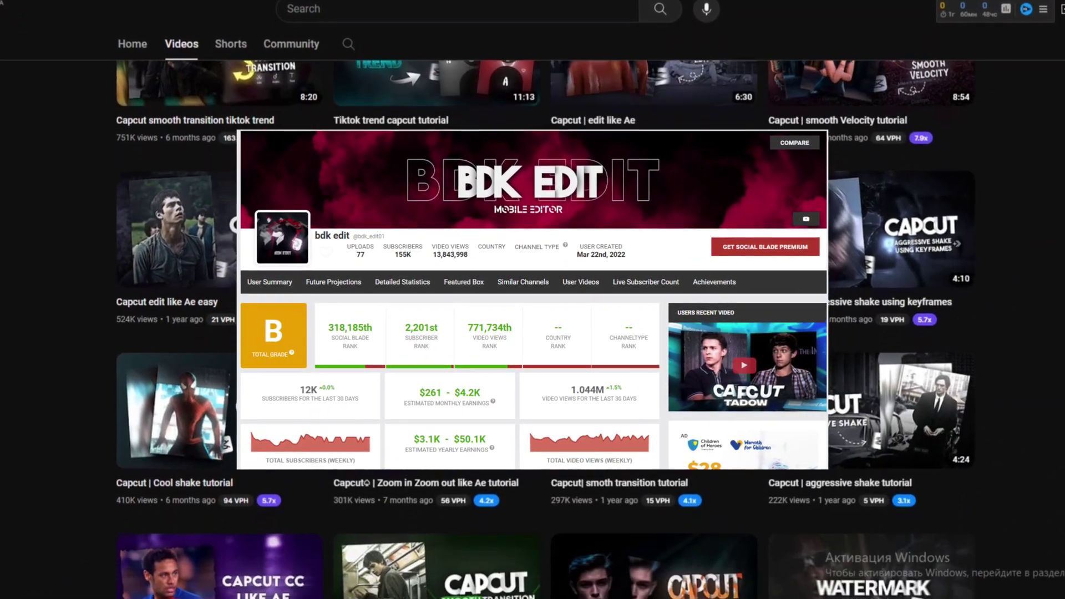
scroll(532, 333, down, 3)
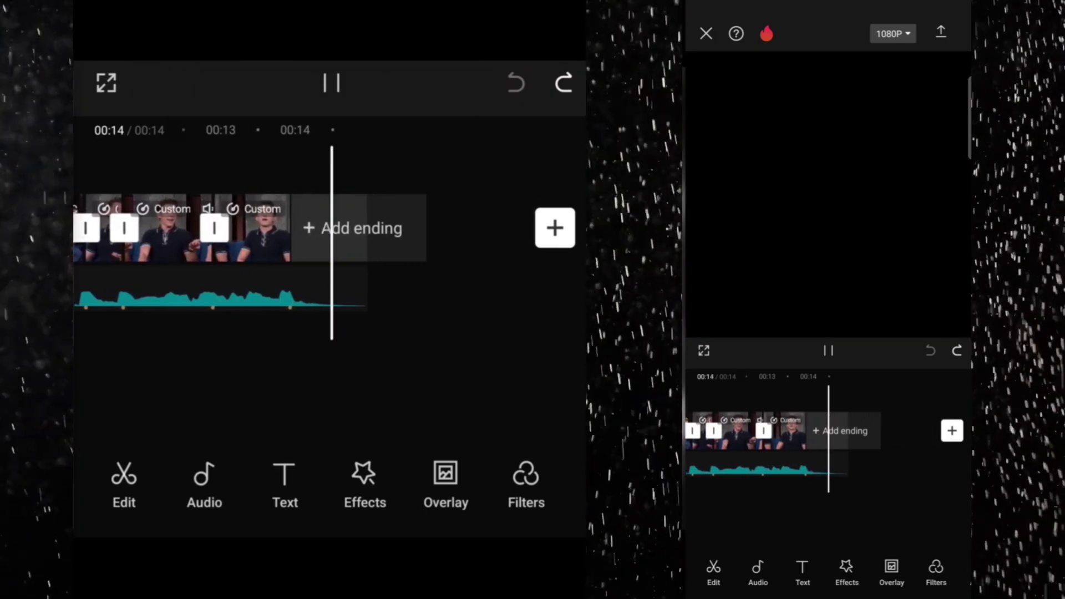
Scrub back to about 00:04 and play the edit from there.
mouse_move(344, 355)
mouse_down()
mouse_move(525, 342)
mouse_move(516, 345)
mouse_up()
mouse_move(349, 348)
mouse_down()
mouse_move(526, 344)
mouse_move(479, 356)
mouse_up()
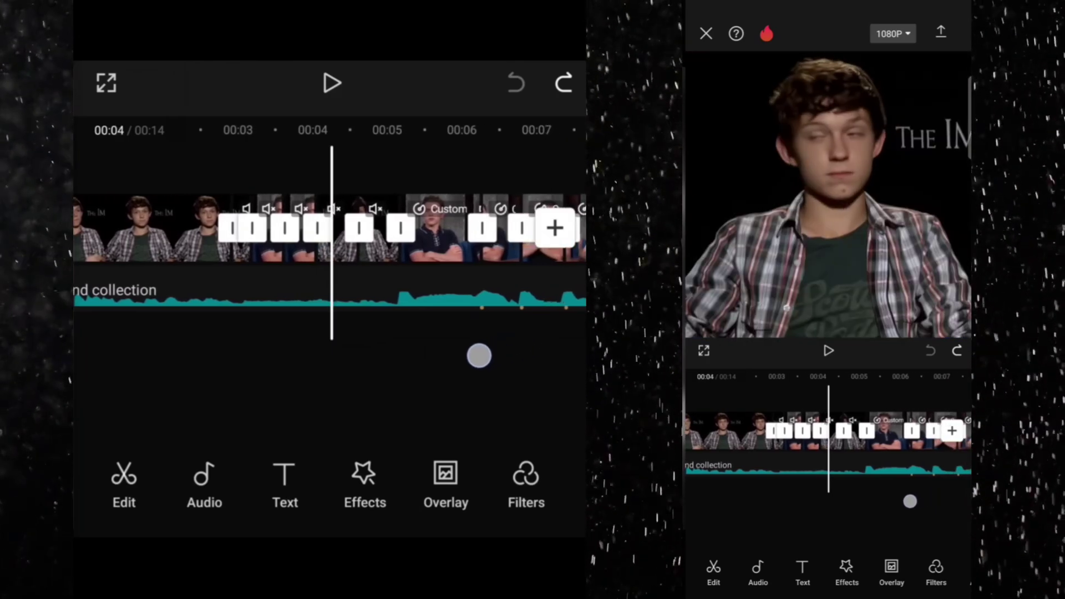
click(345, 77)
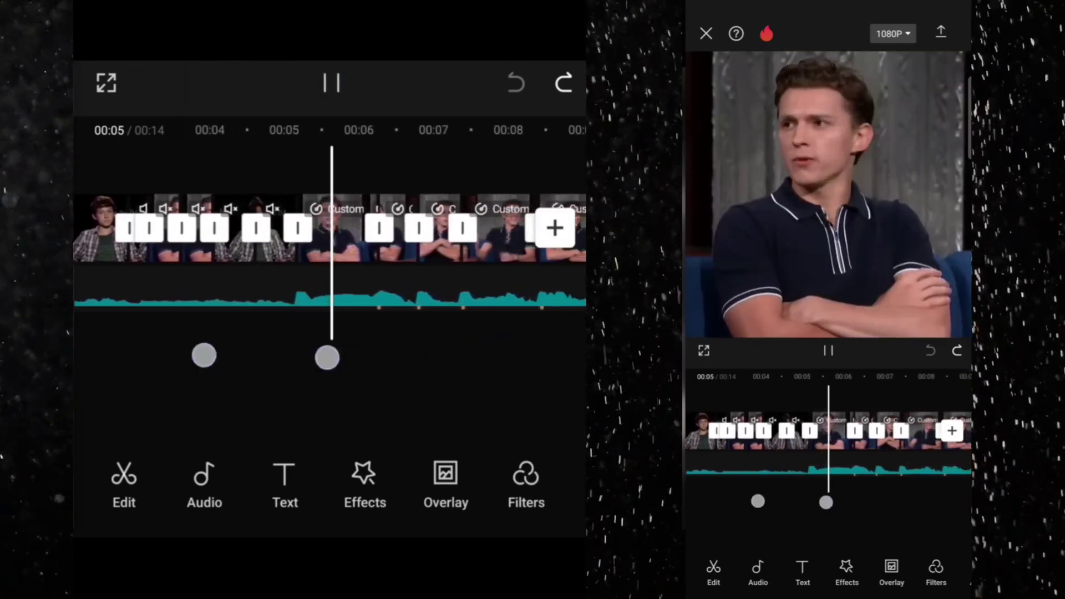
Select the 1.1s arms-crossed clip near 00:06 and bring up its speed-curve presets.
drag(395, 337, 476, 330)
click(422, 227)
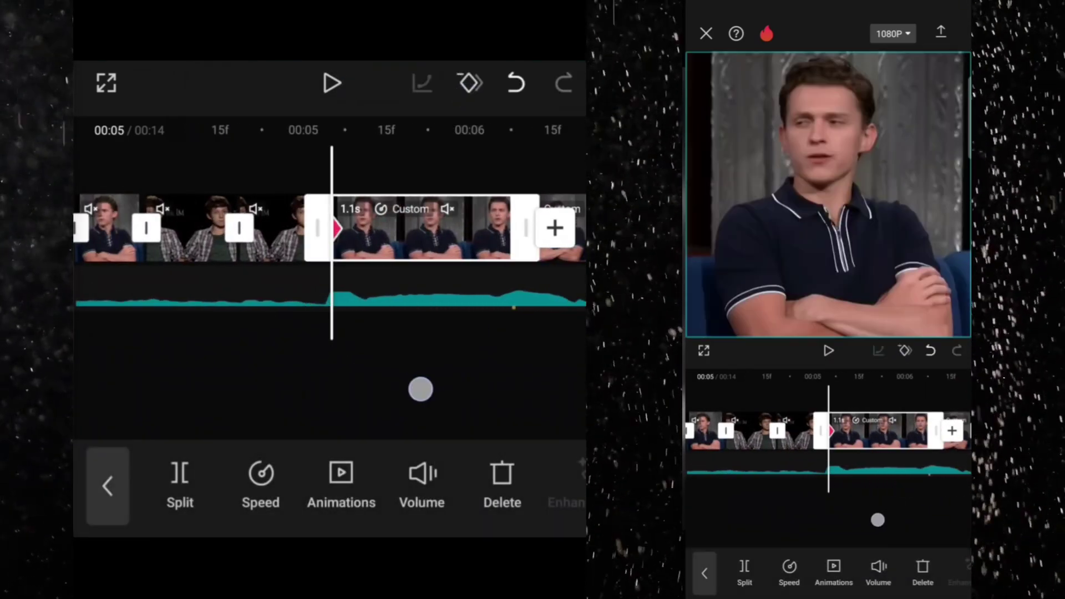
drag(273, 406, 218, 397)
click(239, 227)
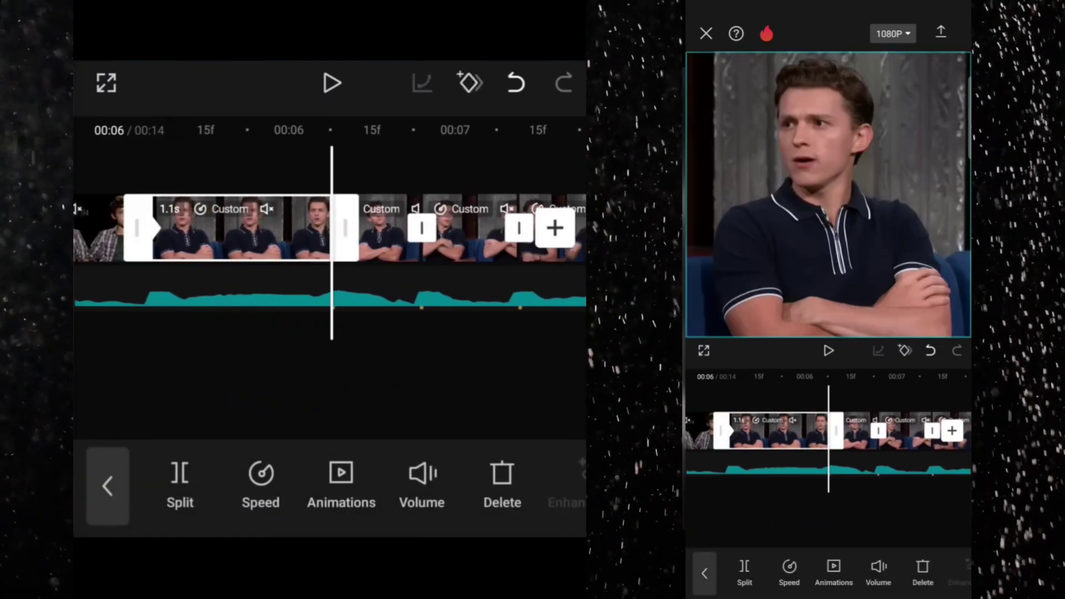
click(469, 83)
drag(777, 250, 733, 303)
Give the 1.1s clip a Custom speed curve with a steep ease-in ramp, preview and confirm.
mouse_move(408, 391)
mouse_down()
mouse_move(464, 388)
mouse_move(378, 400)
mouse_up()
click(422, 84)
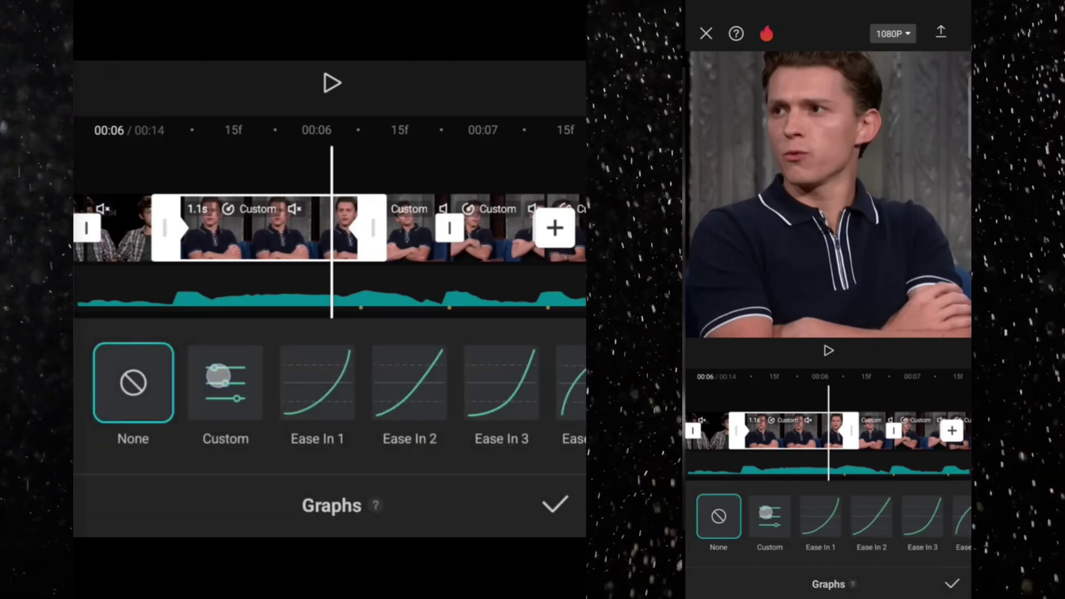
click(225, 392)
drag(333, 304, 461, 369)
click(332, 90)
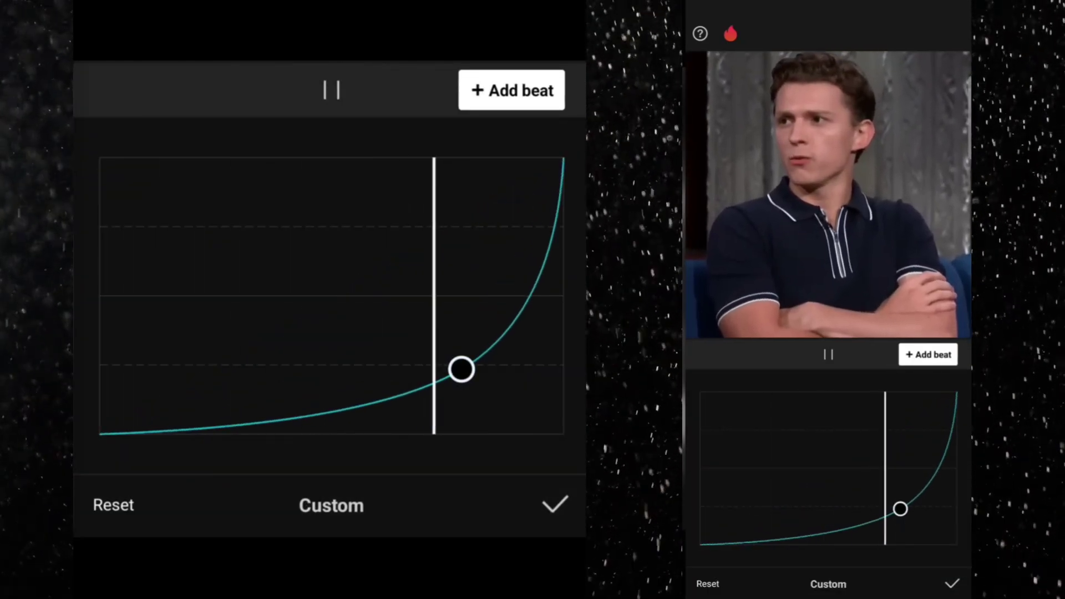
click(555, 504)
click(554, 504)
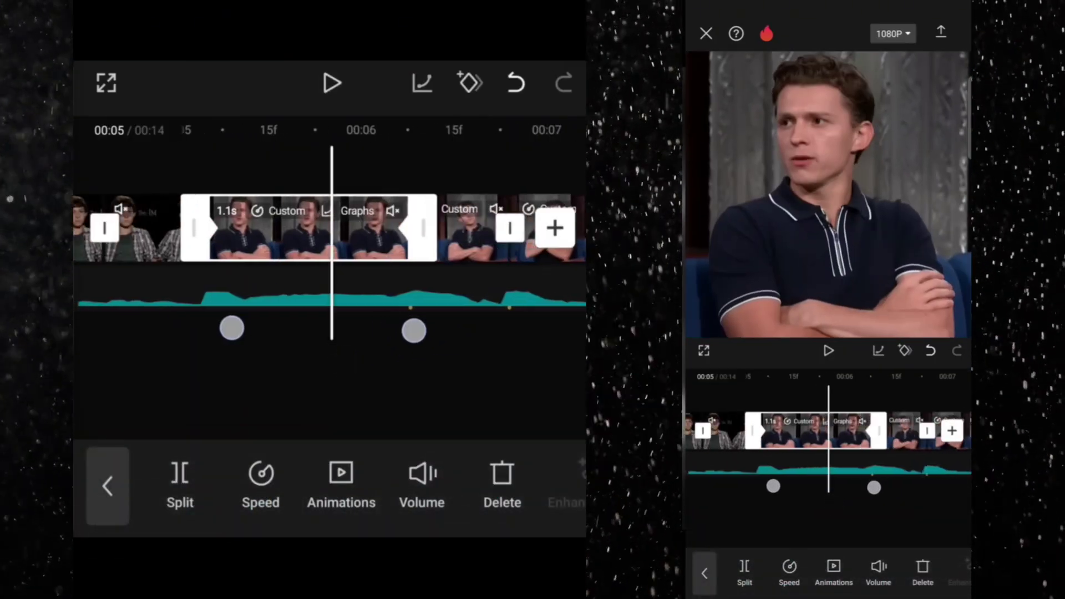
Check the following 0.5s, 1.2s and 0.6s Custom-speed clips up to about 00:12.
click(447, 222)
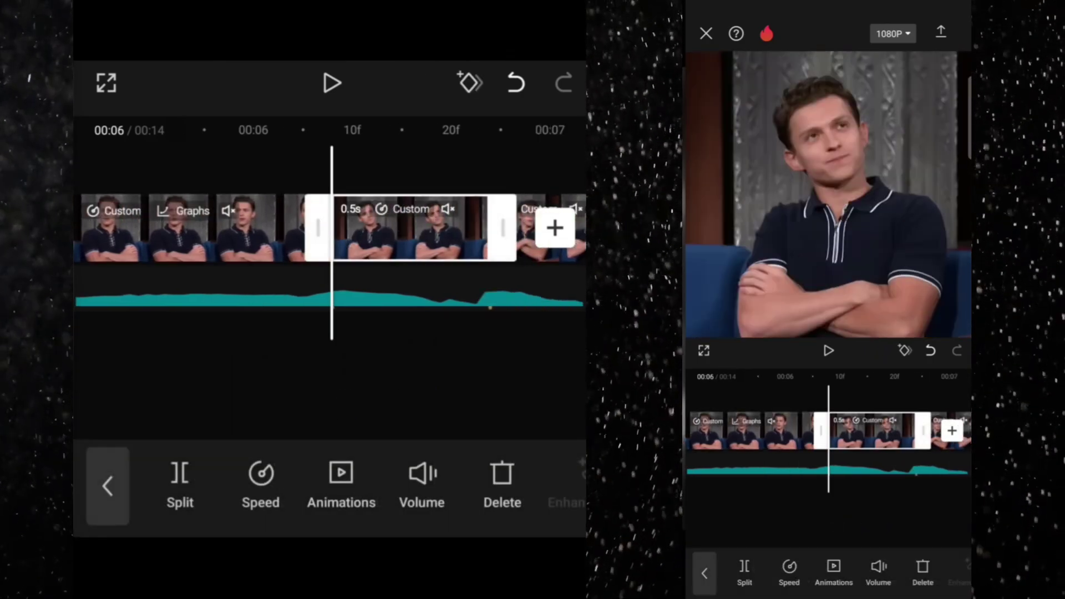
drag(344, 391, 264, 404)
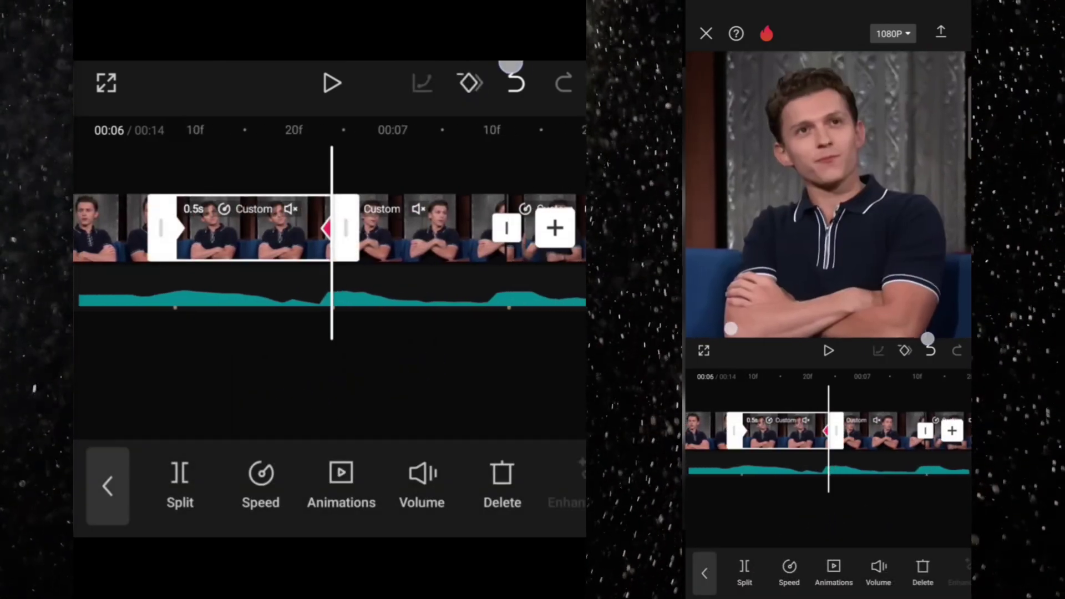
drag(430, 346, 231, 390)
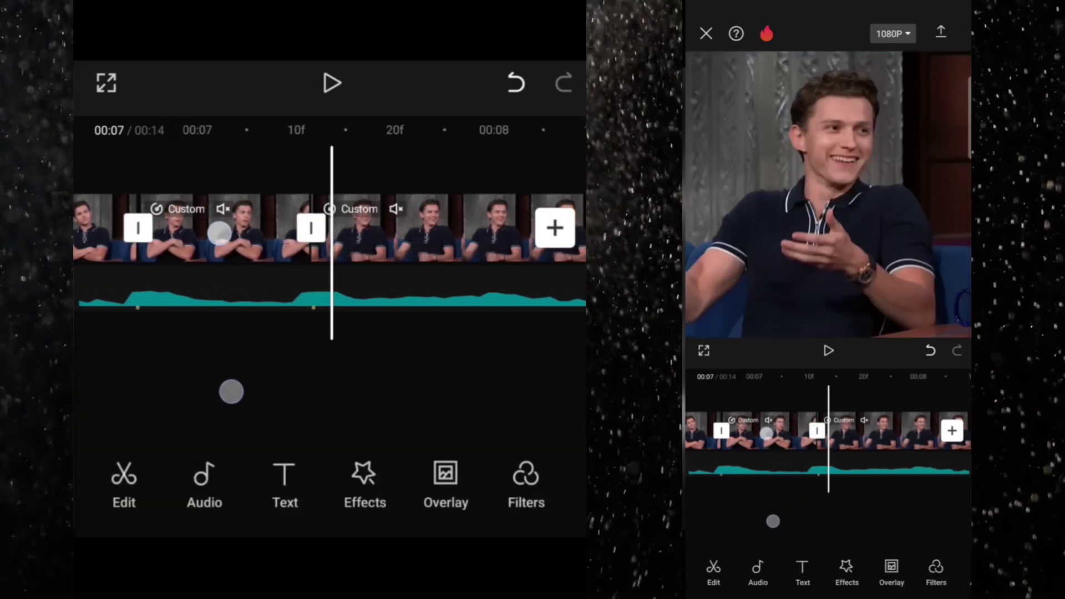
drag(499, 383, 178, 387)
click(430, 229)
click(433, 227)
mouse_move(499, 355)
mouse_down()
mouse_move(300, 355)
mouse_move(395, 344)
mouse_move(257, 387)
mouse_up()
click(288, 227)
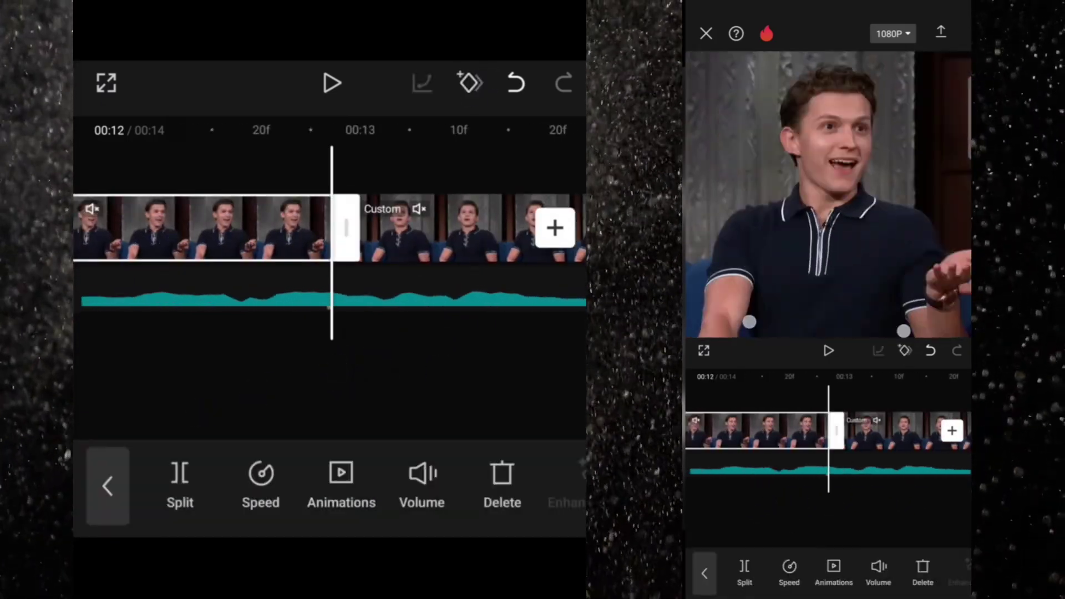
Open the 0.5s clip's Custom speed curve at 00:06 and select its left control point.
drag(444, 383, 249, 383)
click(355, 227)
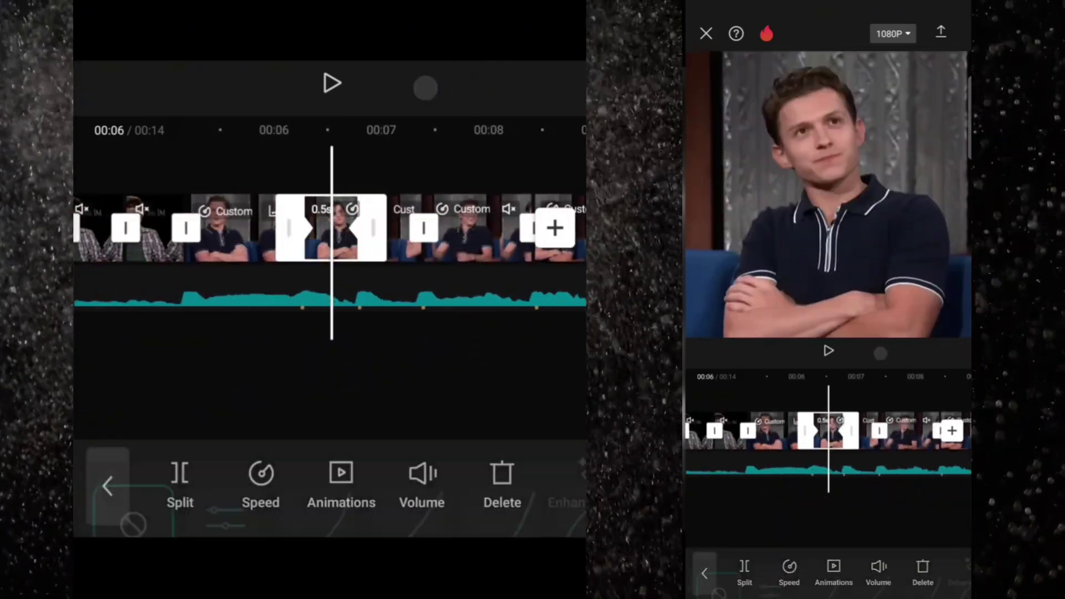
click(225, 383)
click(233, 383)
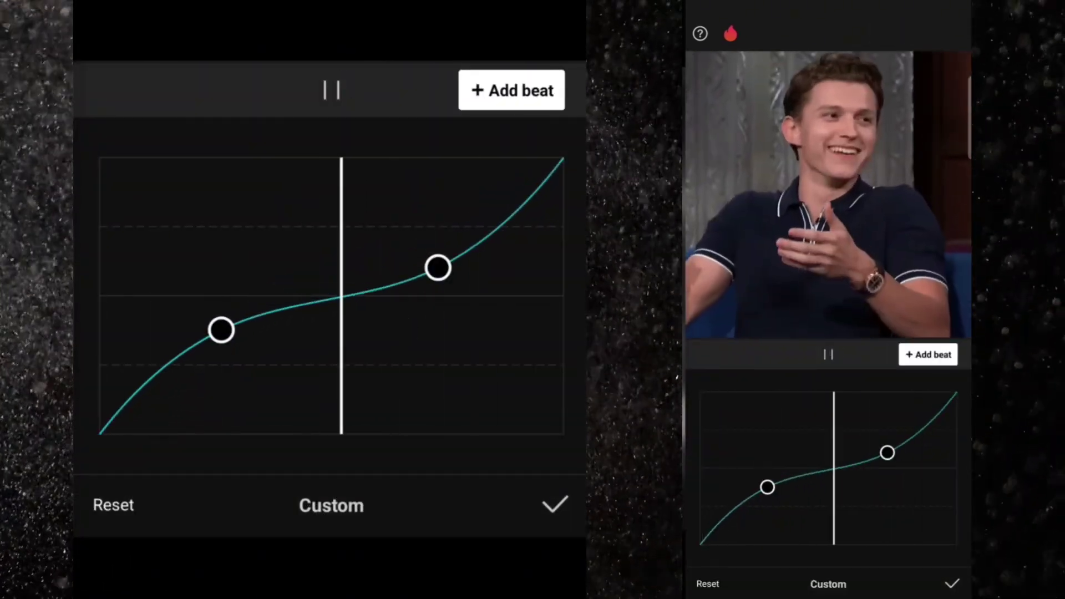
click(221, 330)
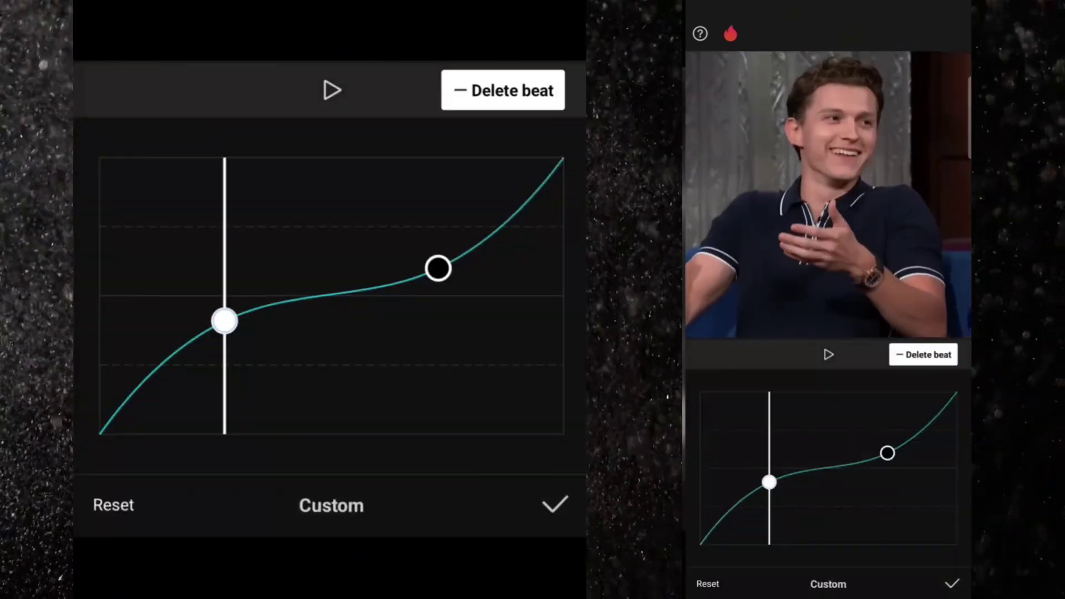